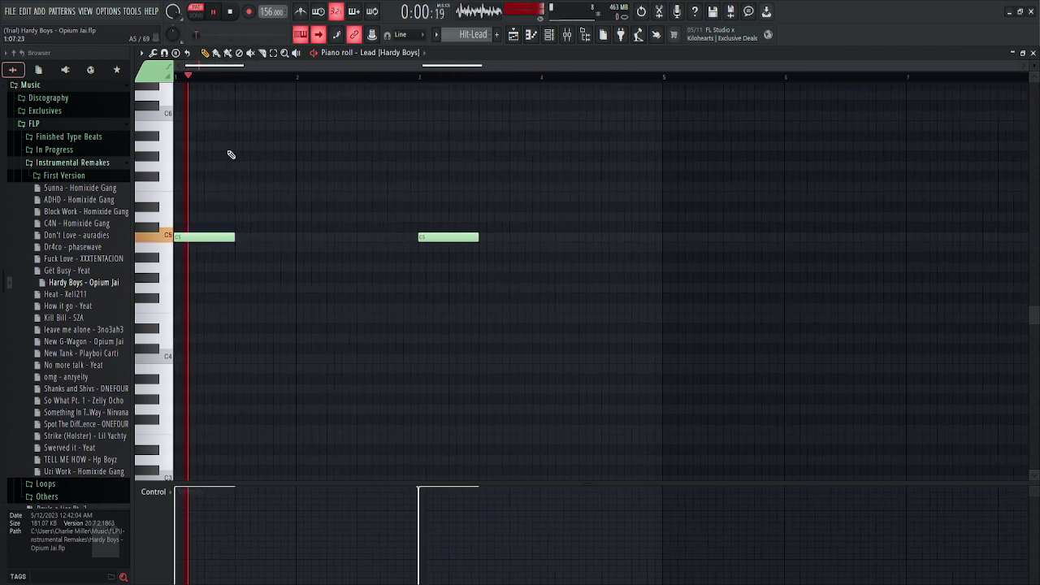
- Stop playback and view the sampler settings of the Lead [Hardy Boys] channel in the Hit-Lead pattern
key(space)
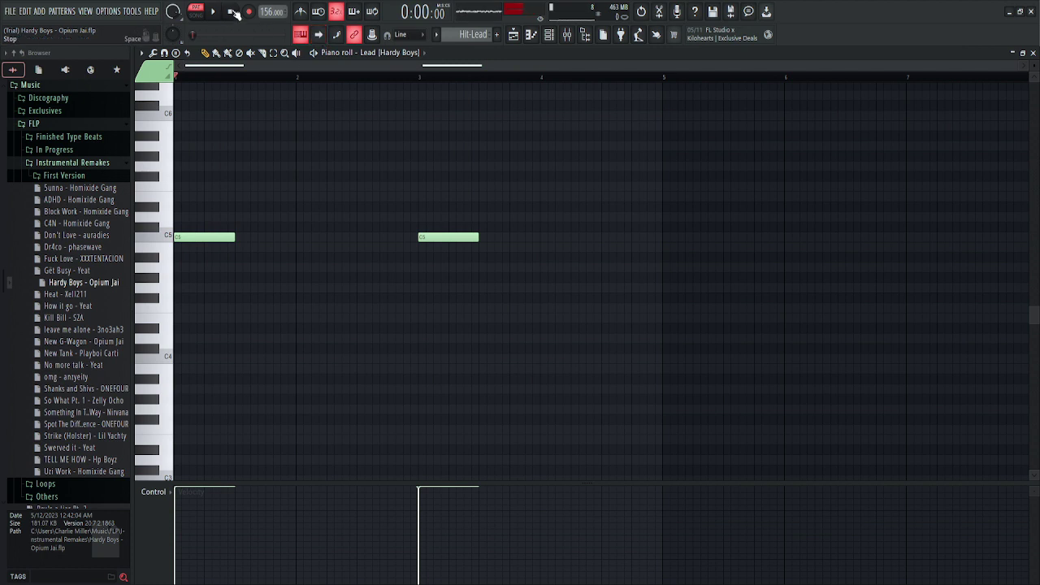
click(416, 54)
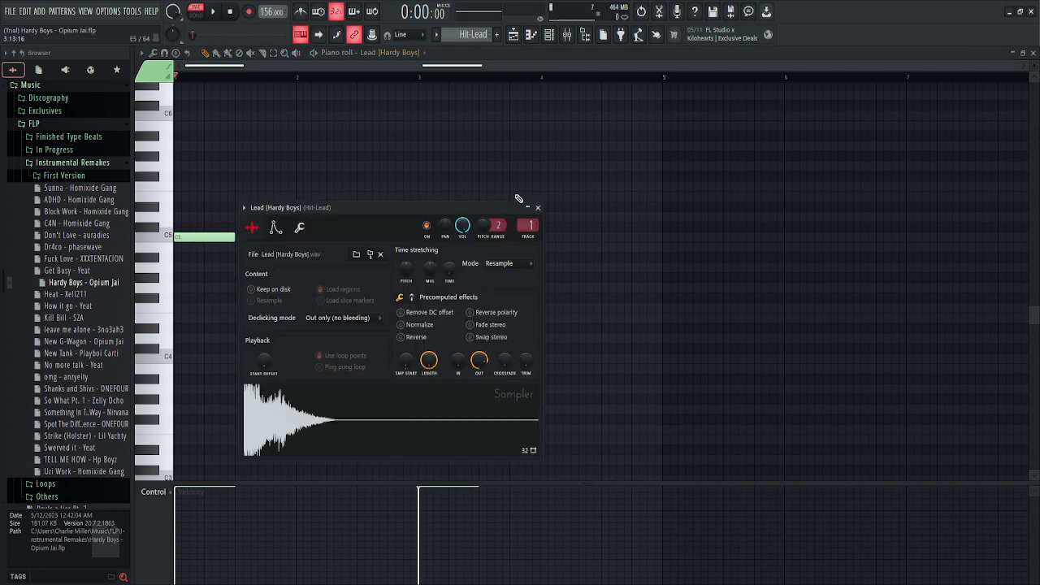
click(539, 208)
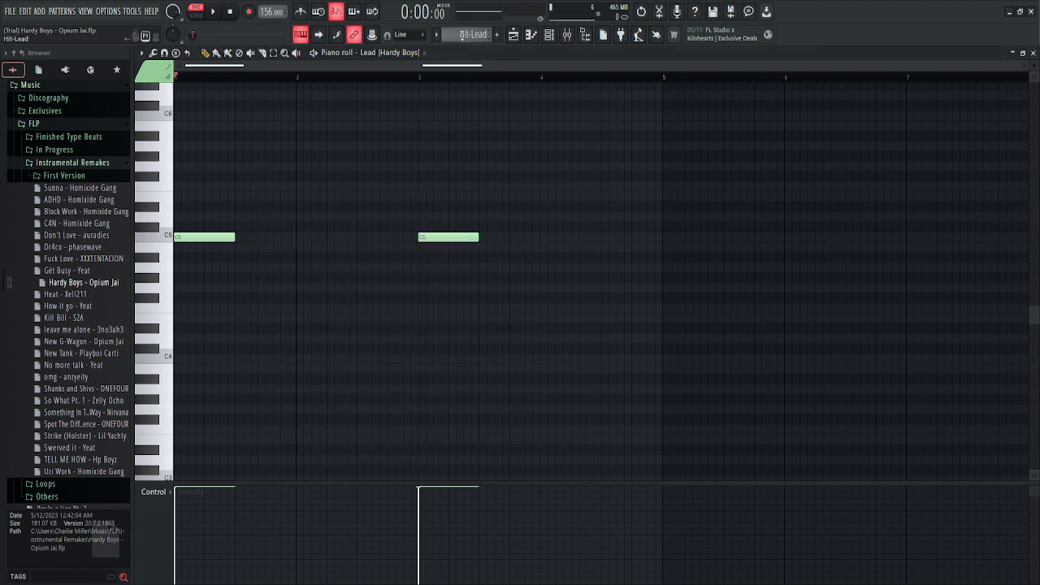
- Switch to the Bass pattern and play it while viewing the Sunboy Effects and Sunboy Real channels' notes
scroll(456, 39, down, 1)
scroll(395, 55, down, 1)
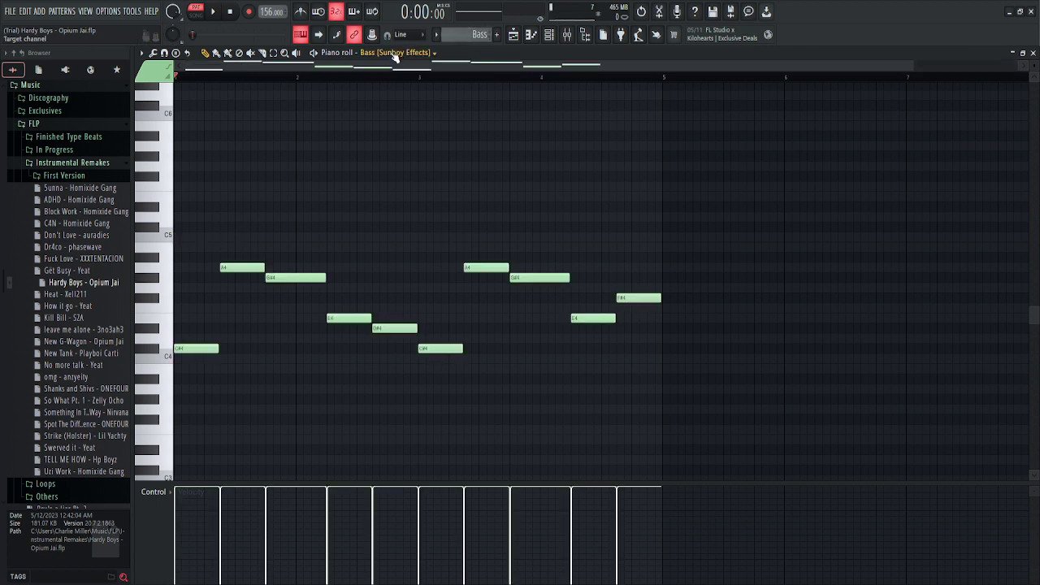
scroll(212, 139, down, 3)
key(space)
scroll(211, 140, up, 2)
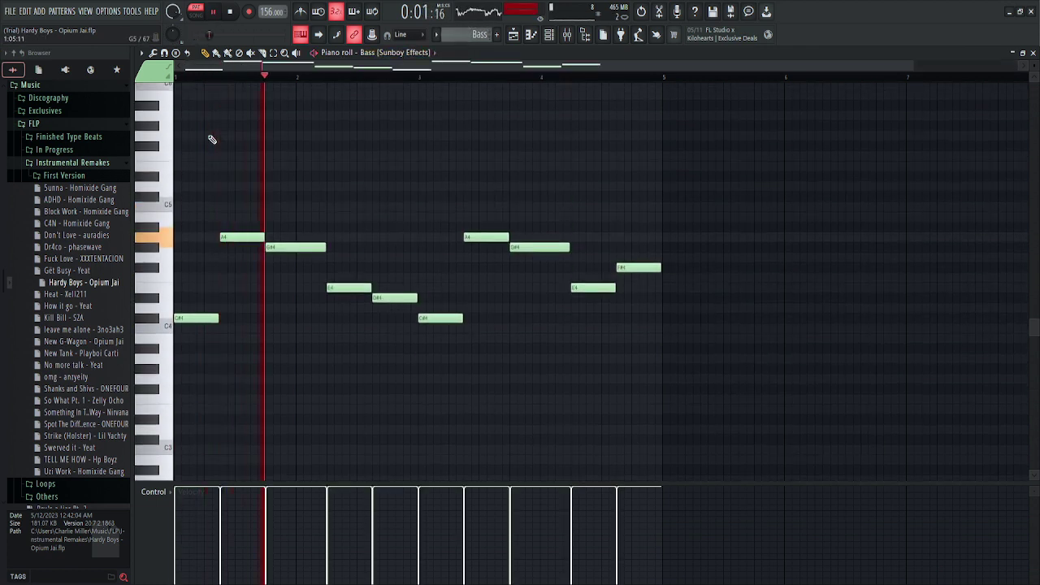
scroll(382, 61, down, 1)
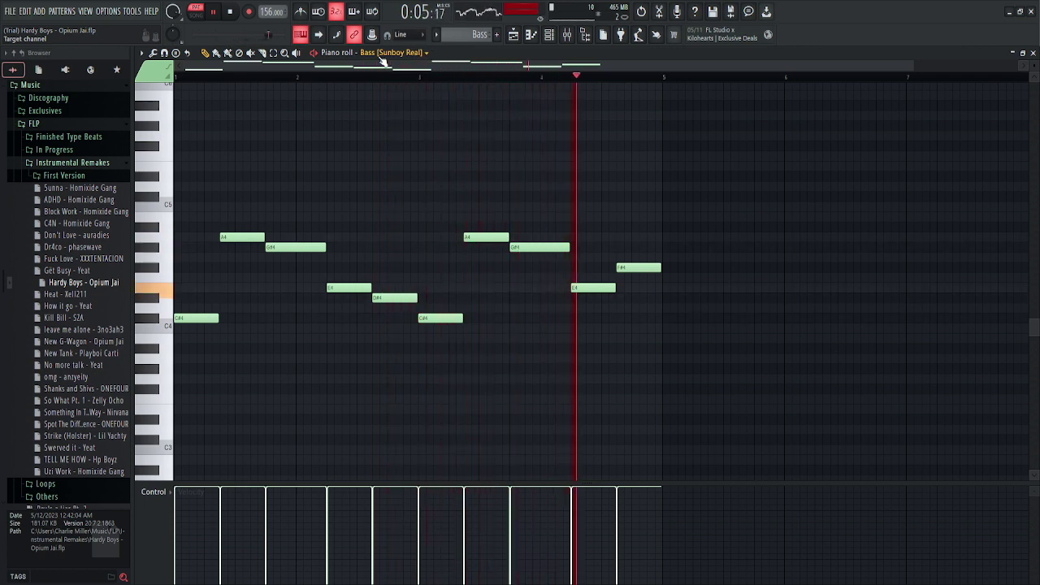
key(space)
- Collapse the browser's folder tree and play the Lead pattern with the LEAD - CRACK! channel's notes shown
scroll(473, 35, down, 1)
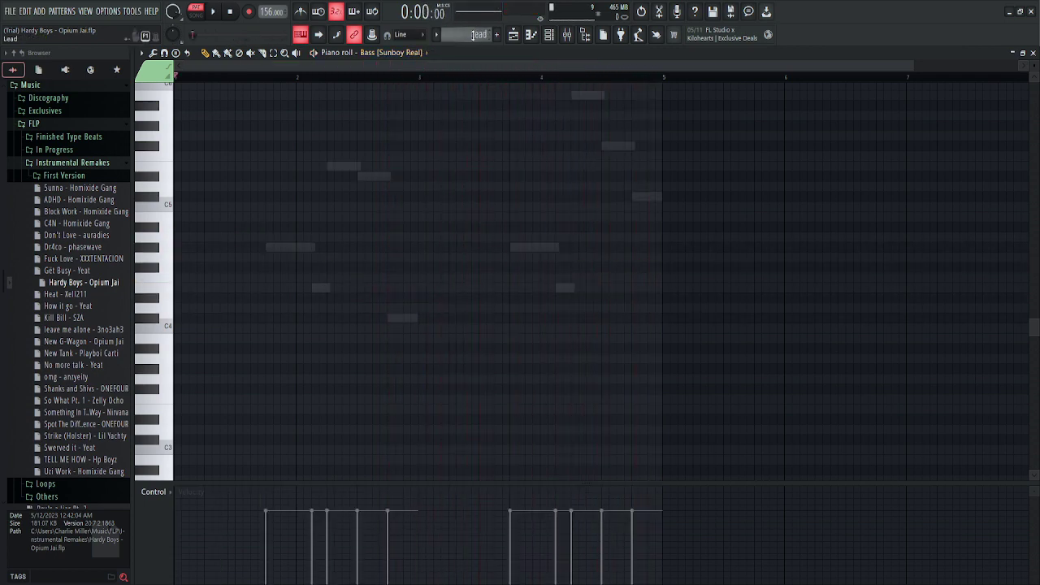
click(14, 53)
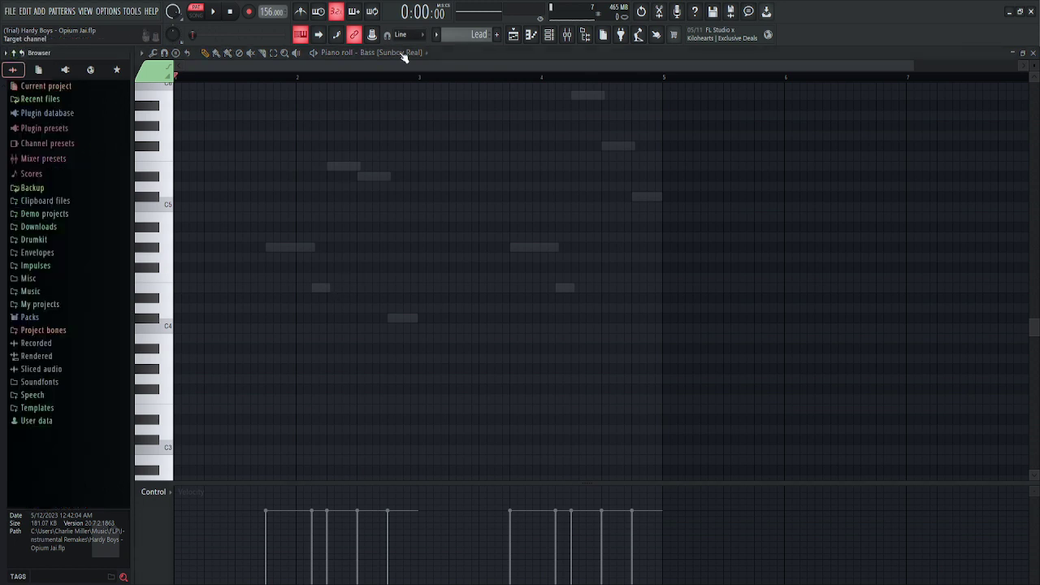
scroll(404, 54, down, 1)
key(space)
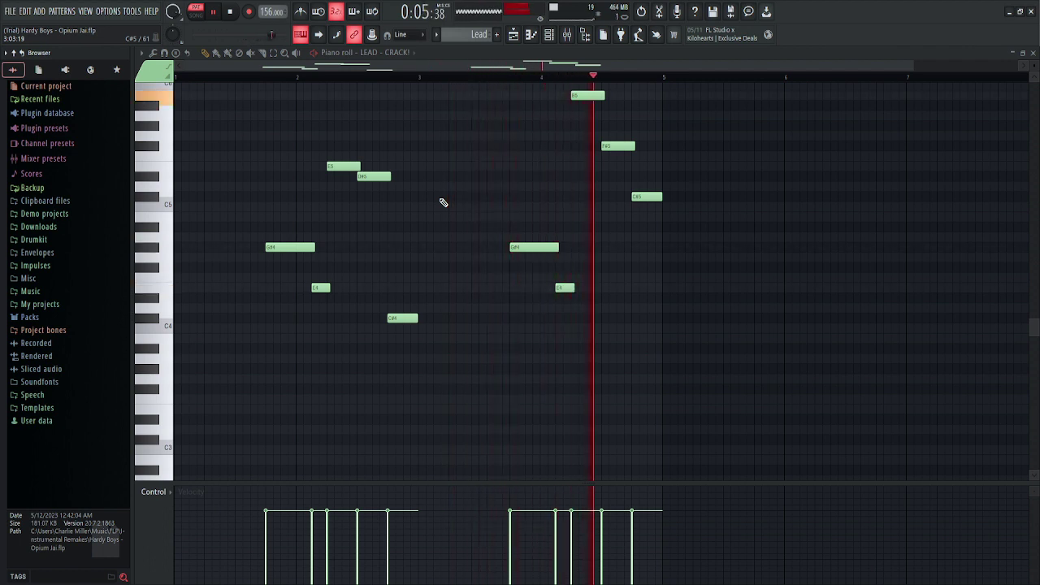
key(space)
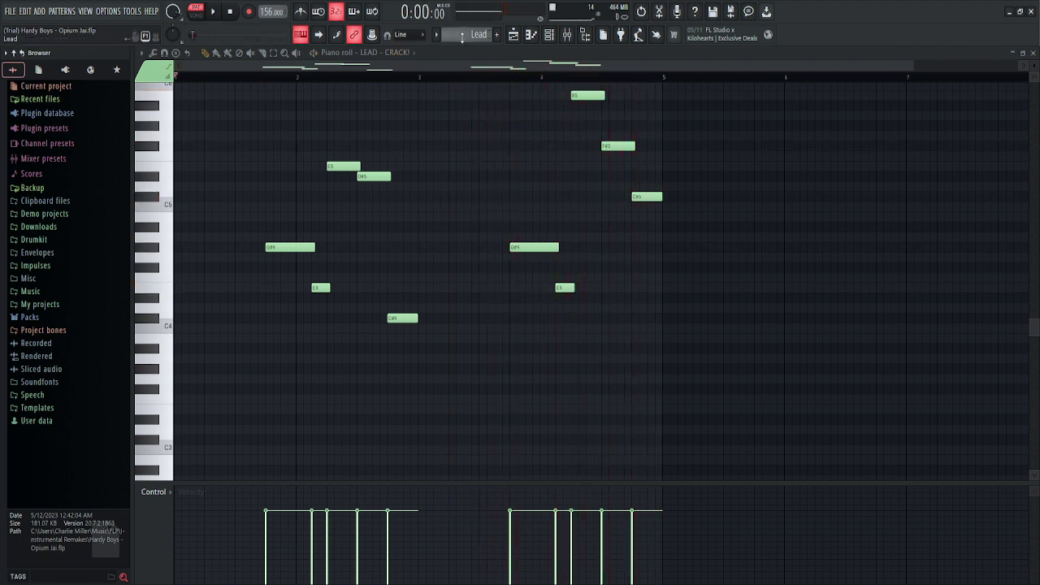
- Switch to the 808 pattern and play its notes on the 808 [Off White] channel
scroll(461, 36, down, 1)
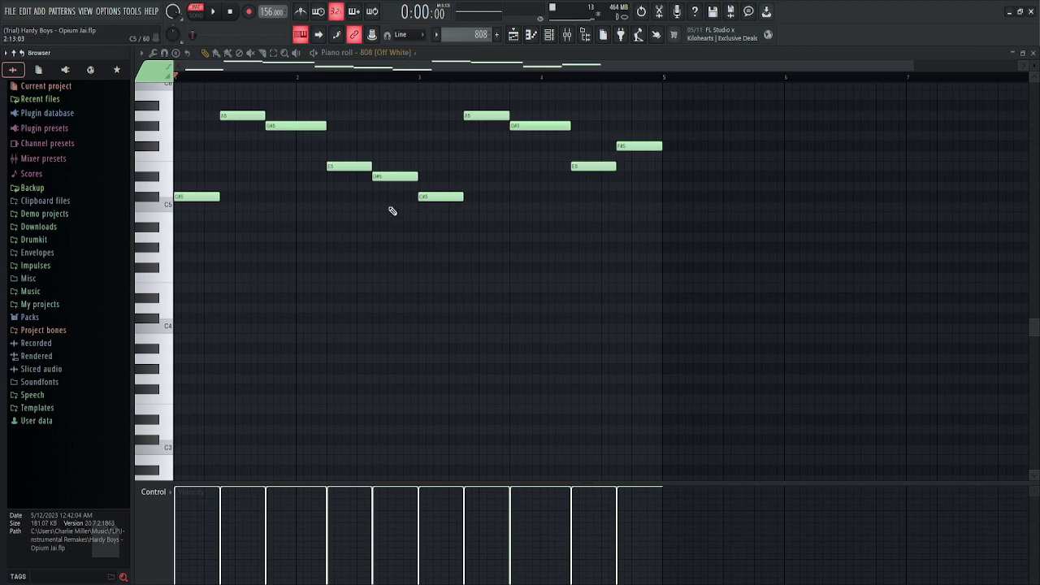
scroll(391, 209, up, 2)
scroll(391, 211, up, 2)
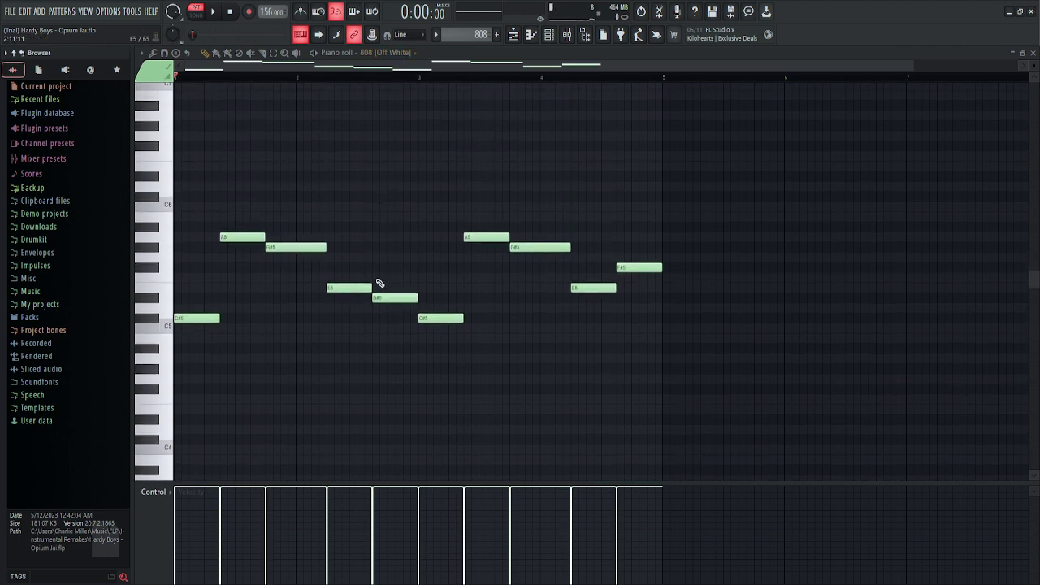
key(space)
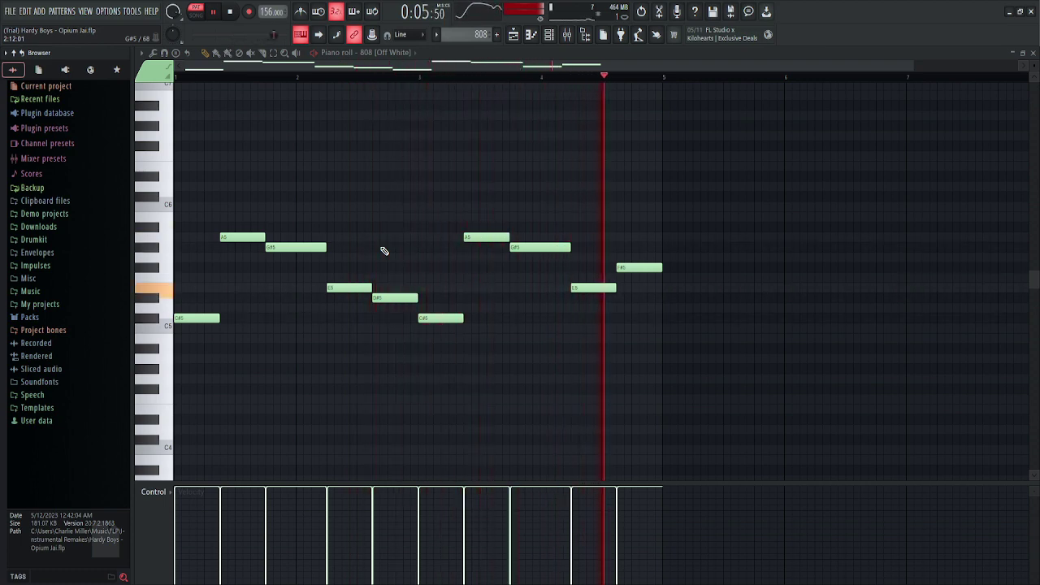
key(space)
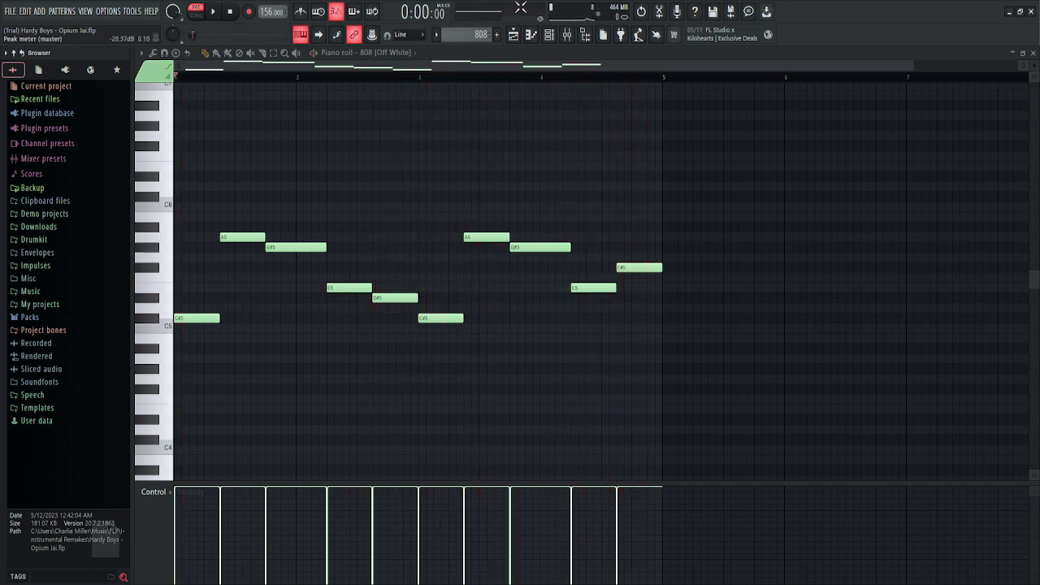
- Switch to the Kick pattern and play its notes on the Kick [808 Mafia] channel
scroll(479, 35, up, 1)
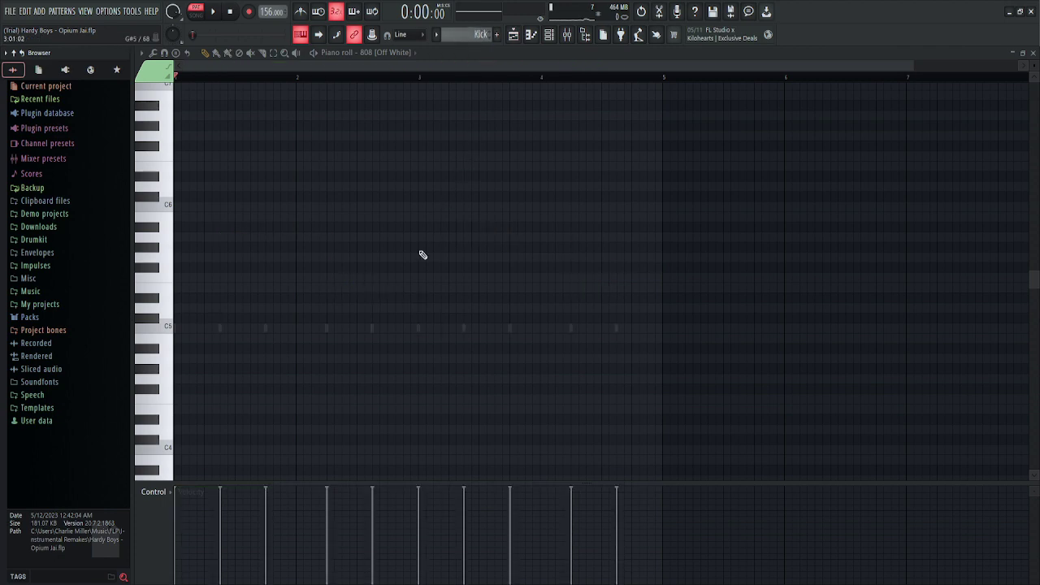
key(space)
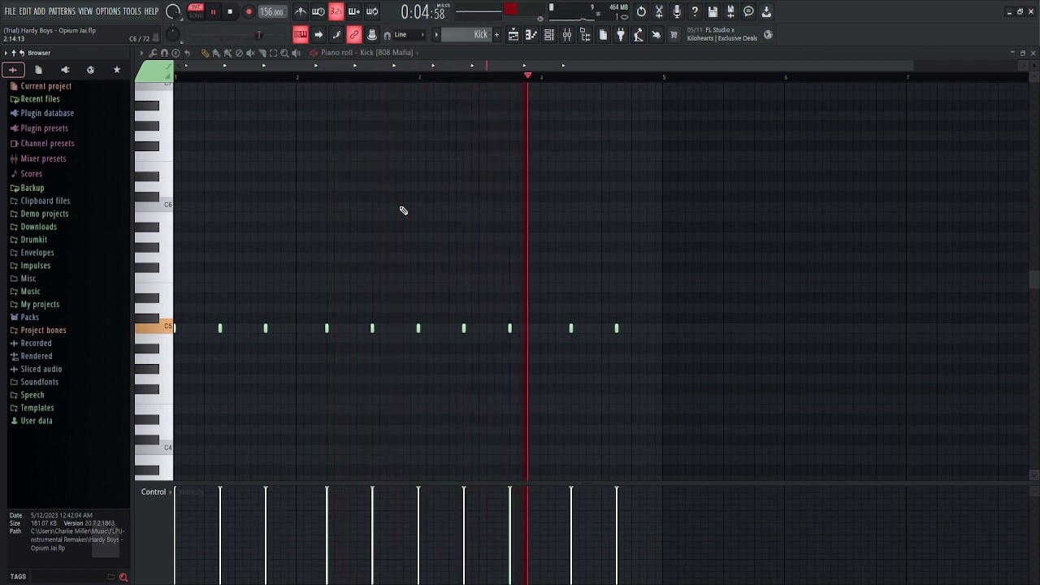
key(space)
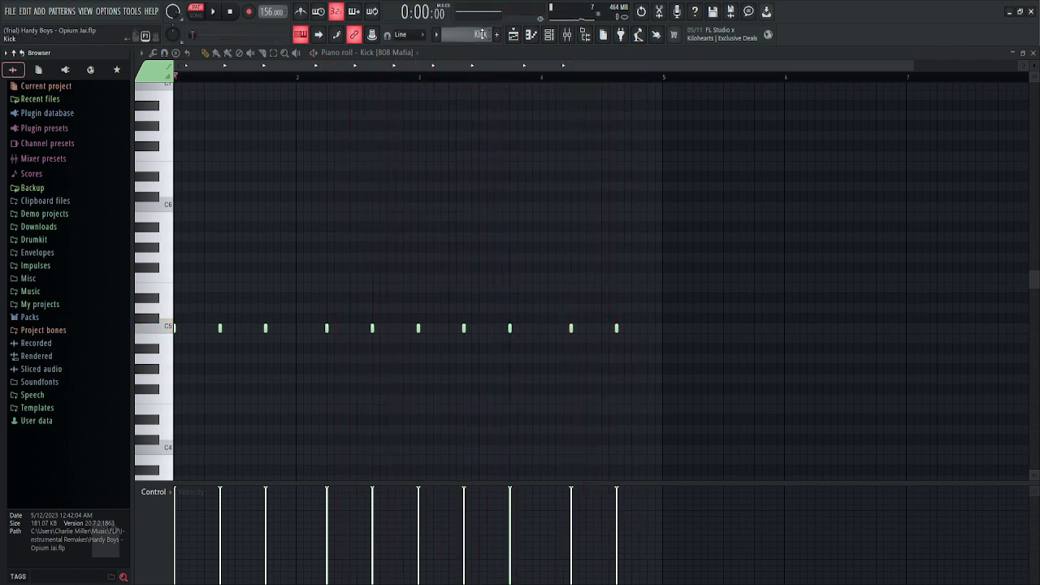
- Switch to the HiHat pattern and play its notes on the HiHat [Click] channel
scroll(480, 34, down, 1)
scroll(365, 239, down, 3)
key(space)
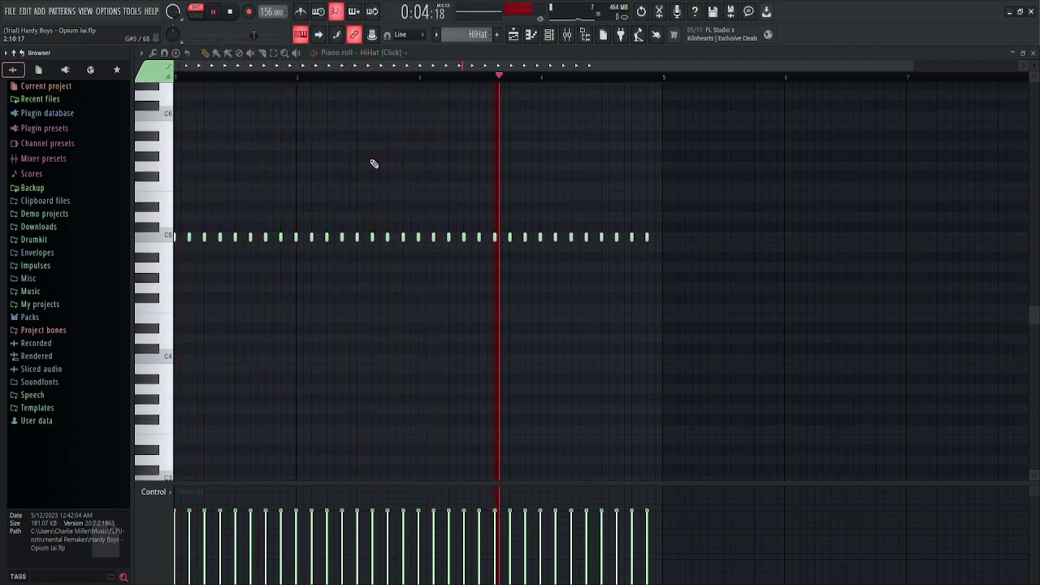
key(space)
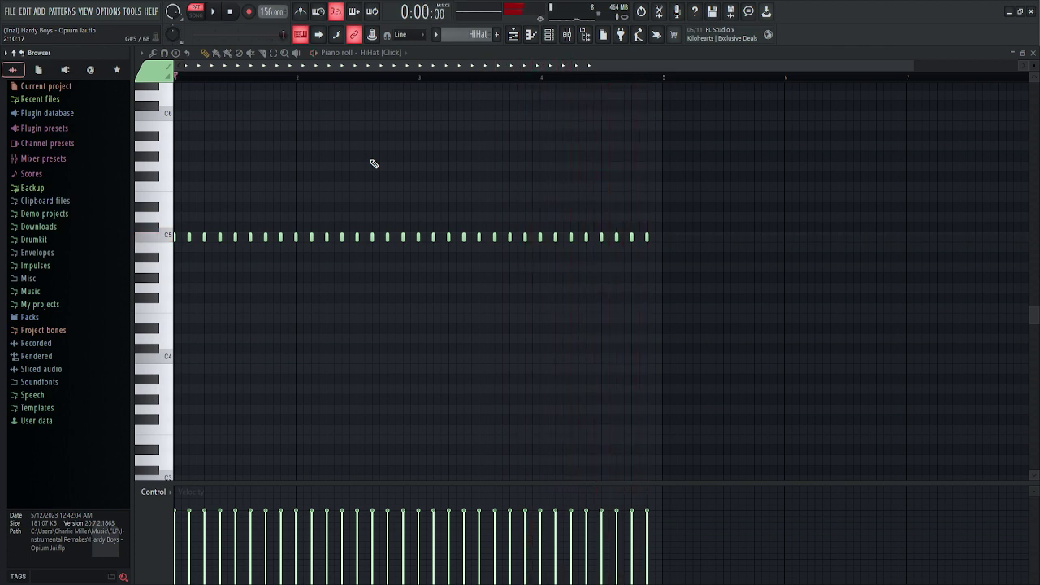
- Switch to the Snare pattern and play its notes on the Snare [Metal] channel
scroll(478, 34, down, 1)
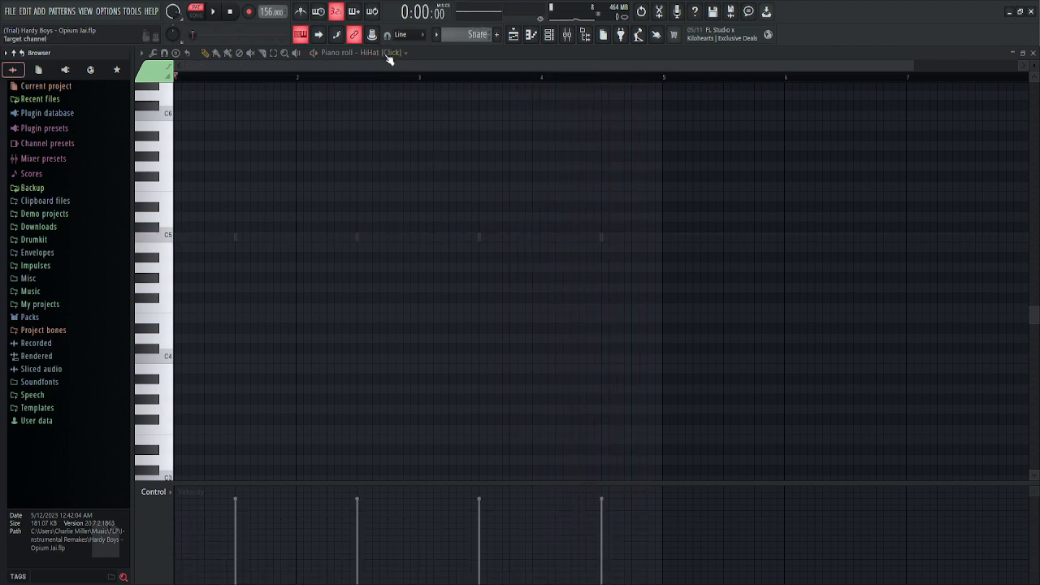
key(space)
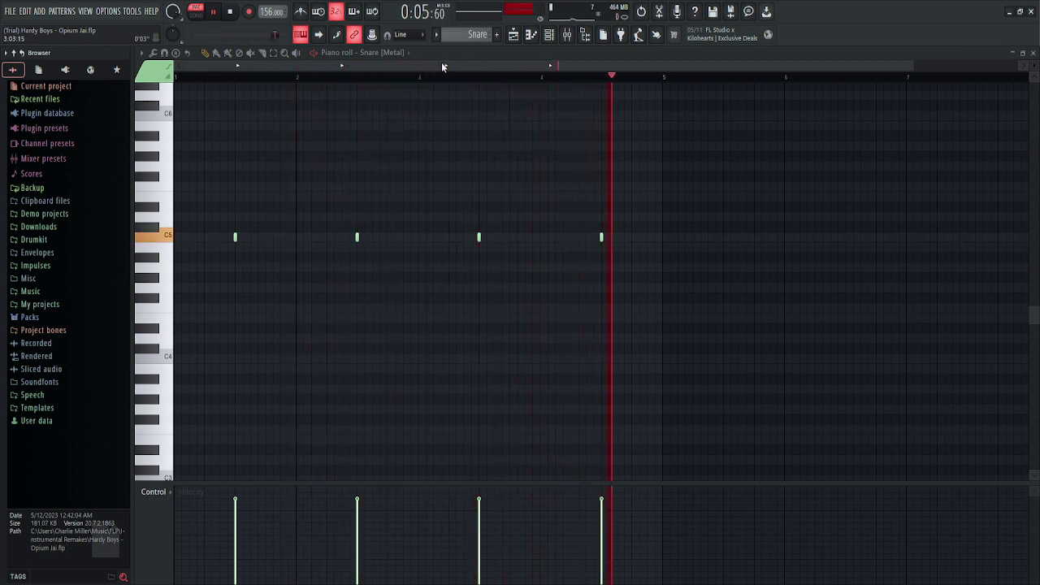
key(space)
- Switch to the C-Snare pattern and play its notes on the Snare [No Lie Short] channel
scroll(478, 34, down, 1)
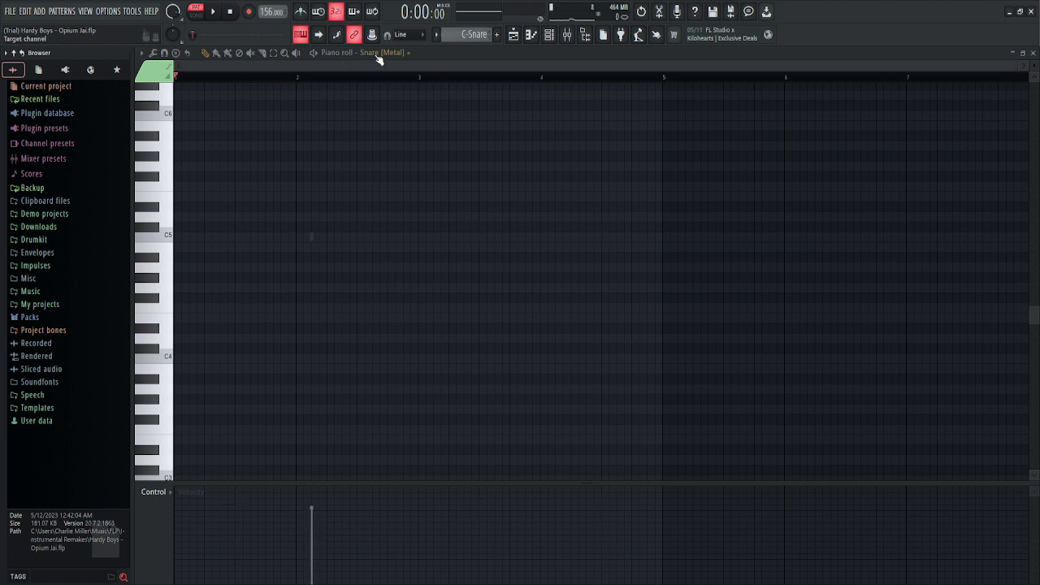
key(space)
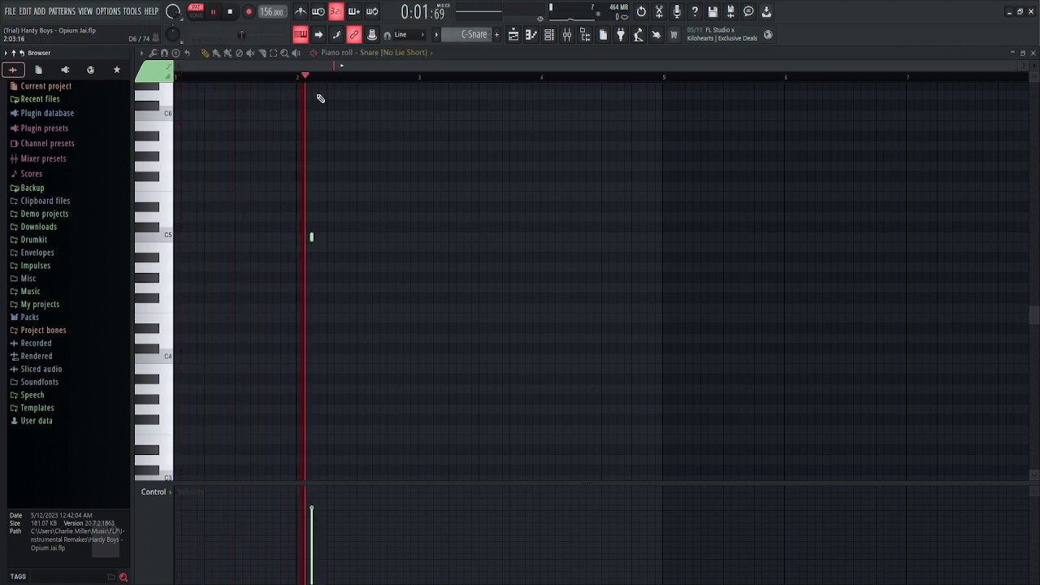
key(space)
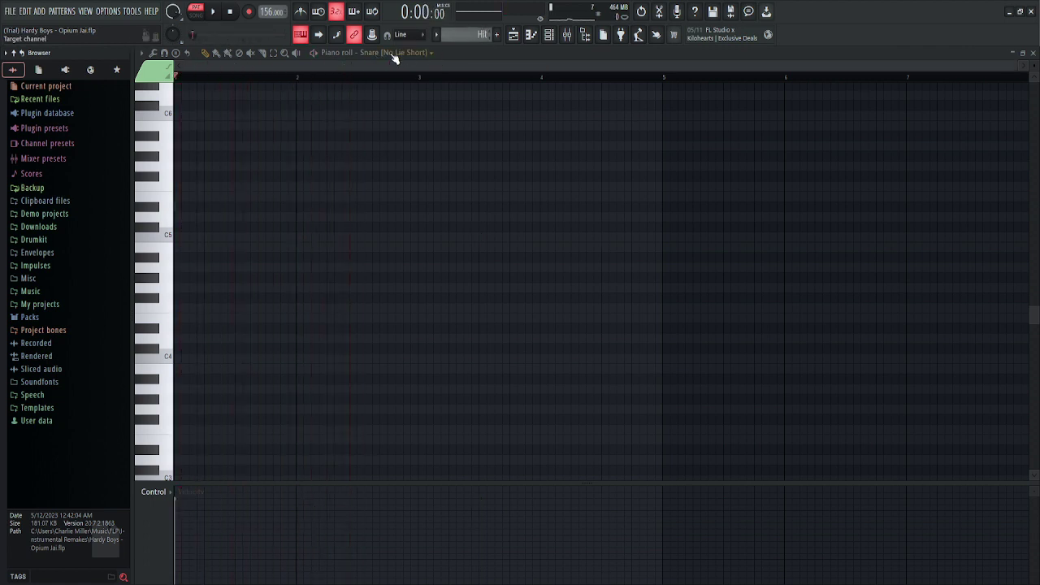
- Show the Hit [Racecar] channel's notes and play the Hit pattern
scroll(394, 58, down, 1)
key(space)
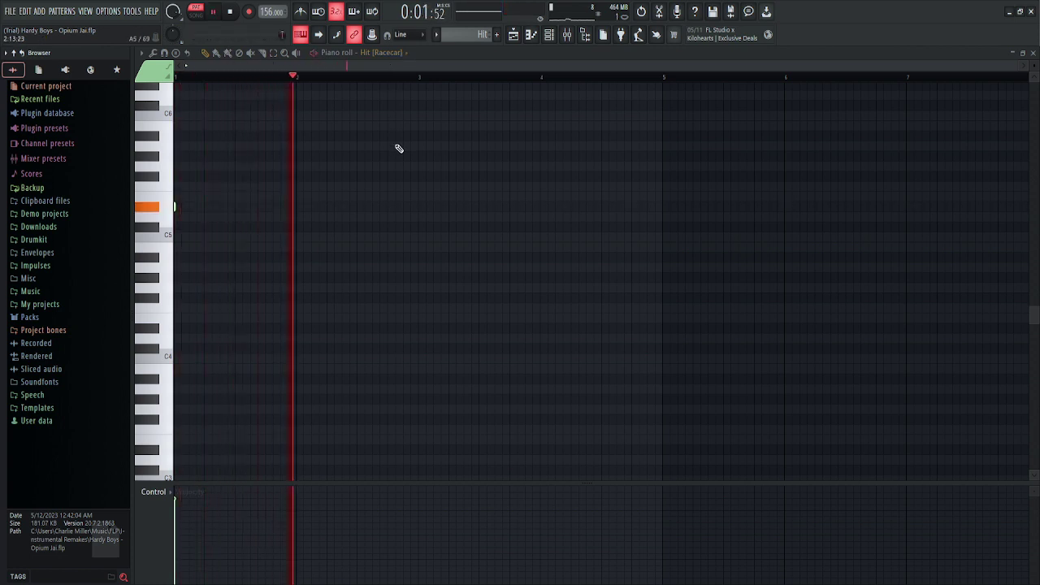
key(space)
scroll(469, 36, down, 3)
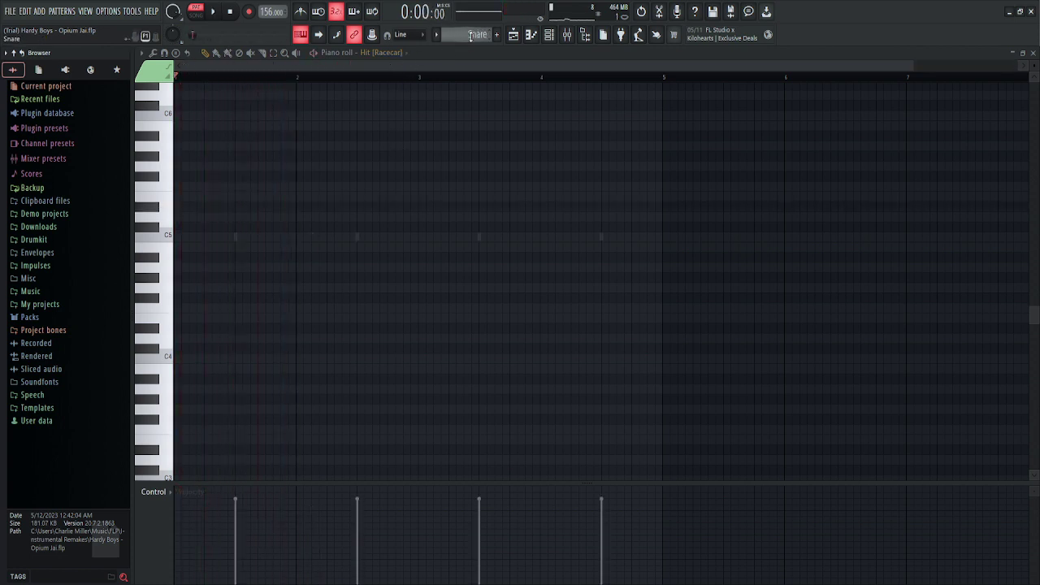
- Show the Playlist and view the time-stretching settings of the KEENX - Desert (145 bpm) audio clip
click(514, 36)
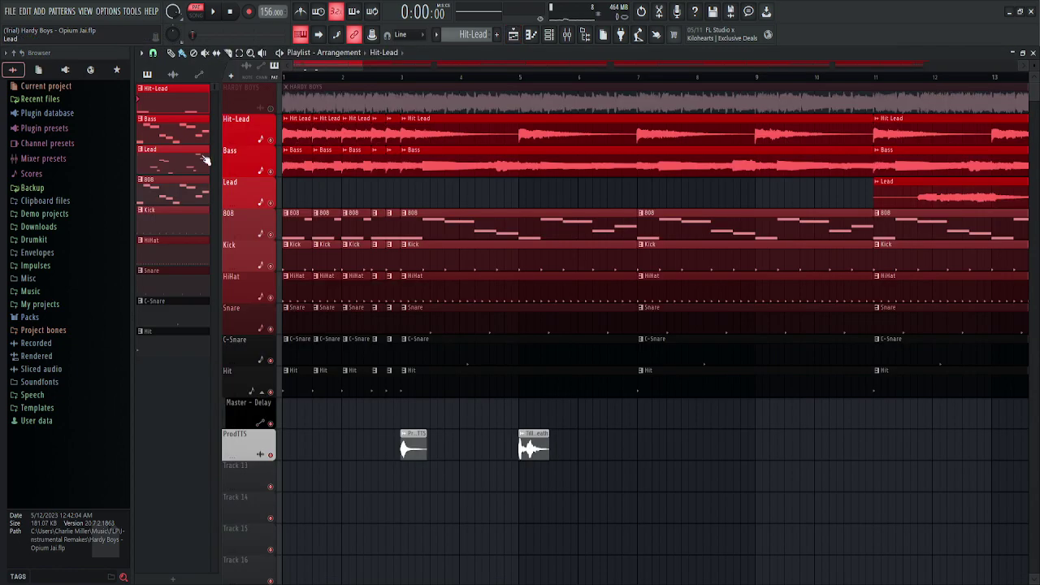
click(173, 114)
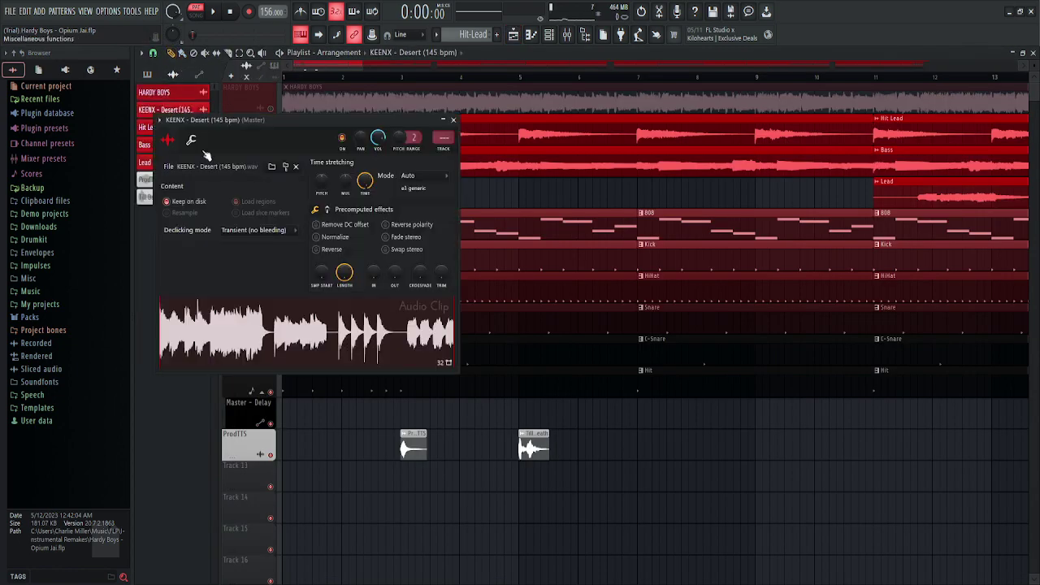
drag(346, 115, 507, 127)
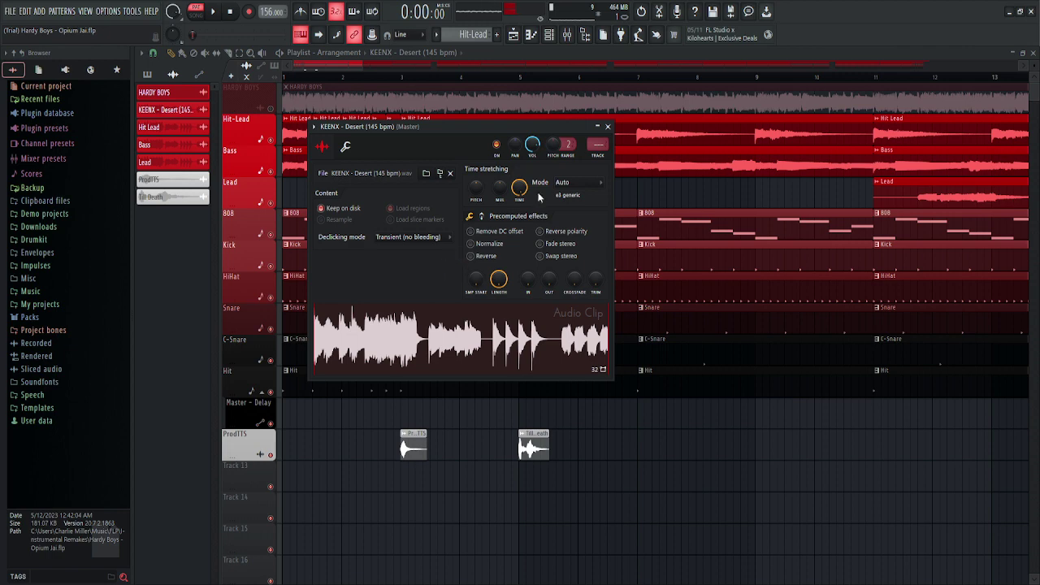
click(608, 127)
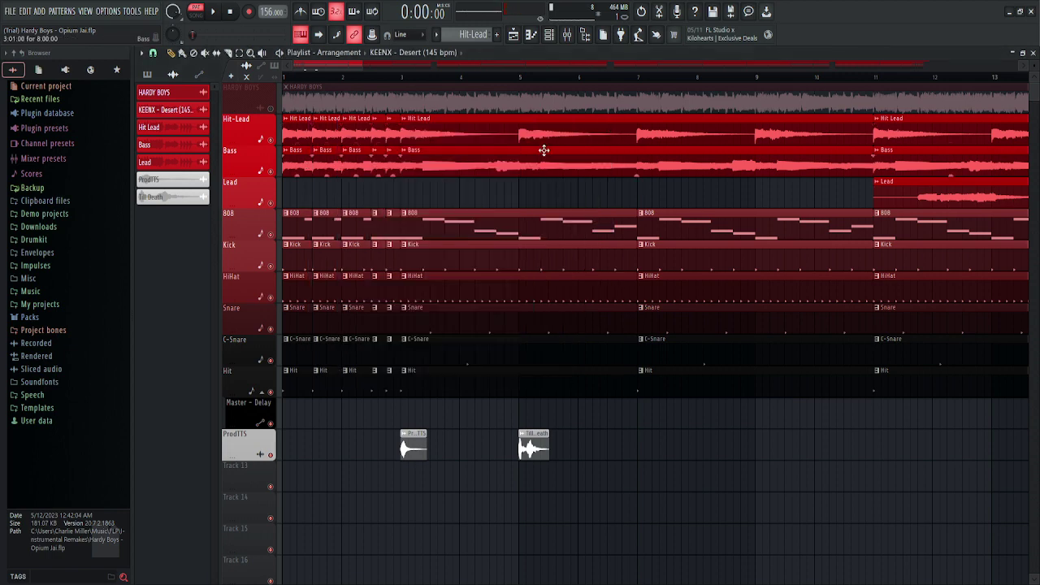
- Solo the 808, Kick, HiHat, Snare, C-Snare and Hit tracks and play the arrangement from bar 3
ctrl+click(271, 235)
drag(274, 283, 273, 392)
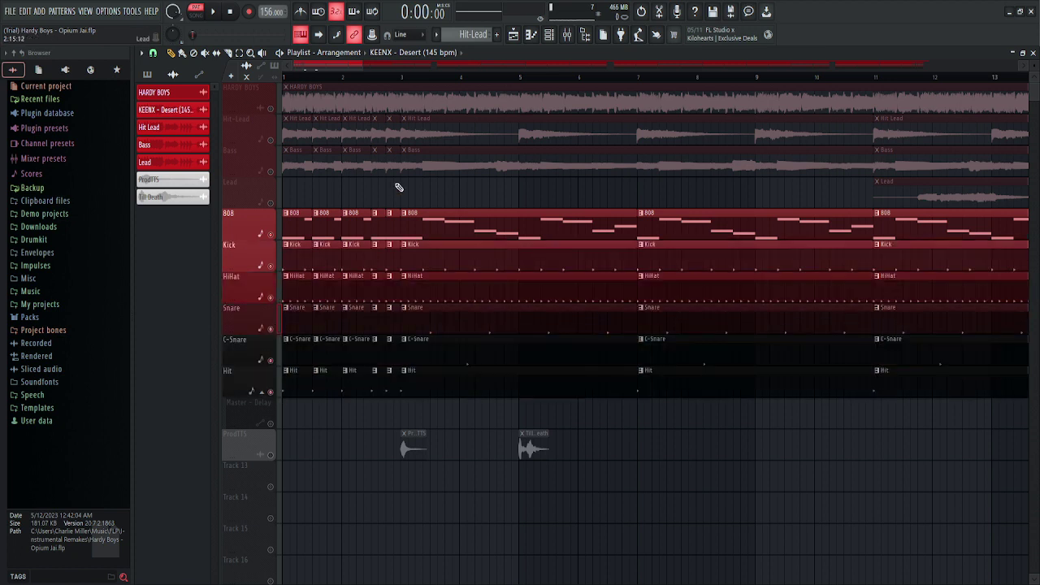
key(space)
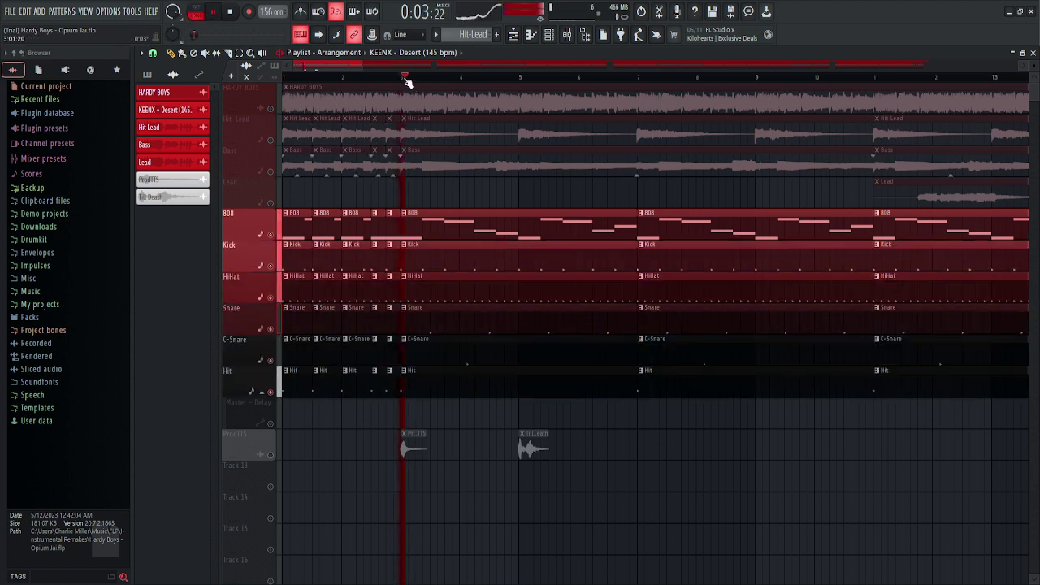
click(320, 36)
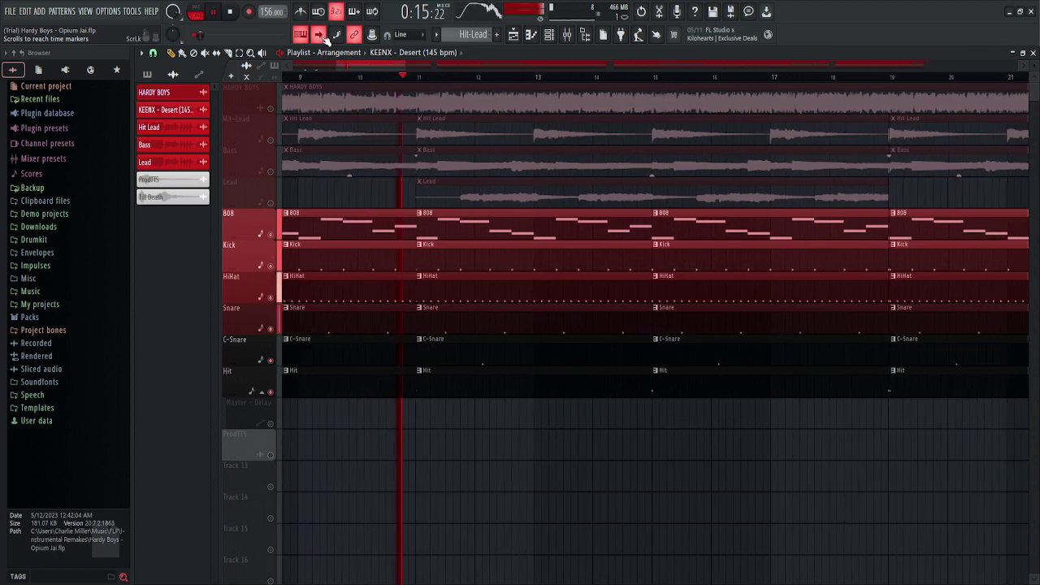
key(space)
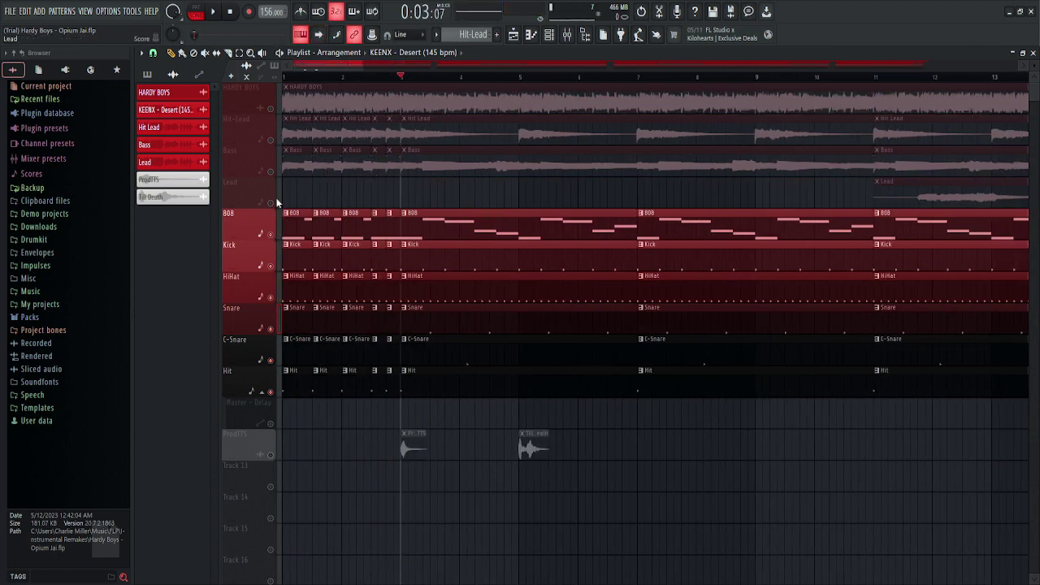
- Unmute all playlist tracks except the HARDY BOYS reference track
ctrl+click(276, 204)
ctrl+click(276, 203)
click(277, 108)
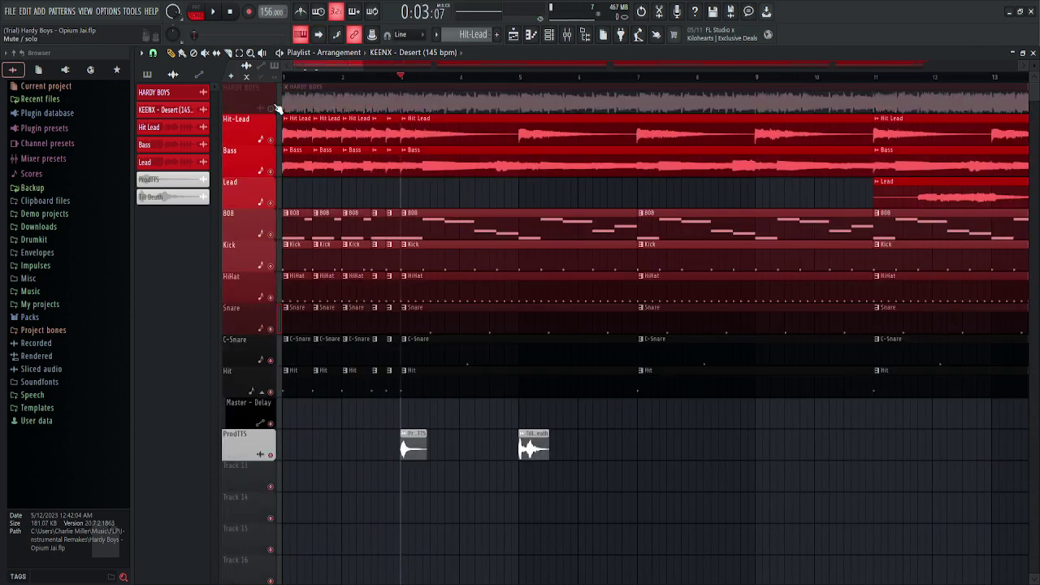
- Play the full arrangement in the Playlist from bar 1 through to its end, and stop playback
click(313, 77)
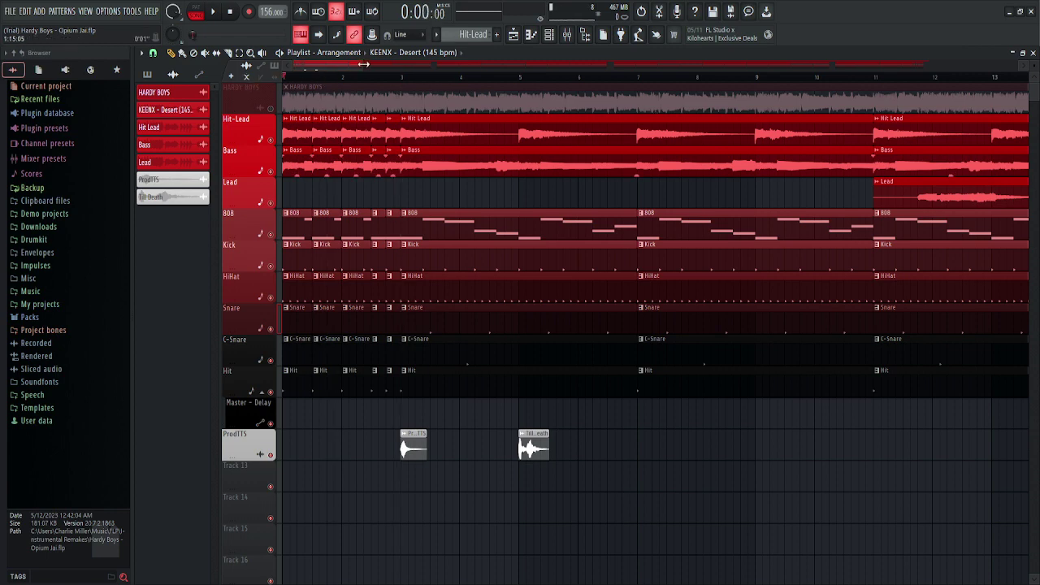
drag(364, 64, 317, 64)
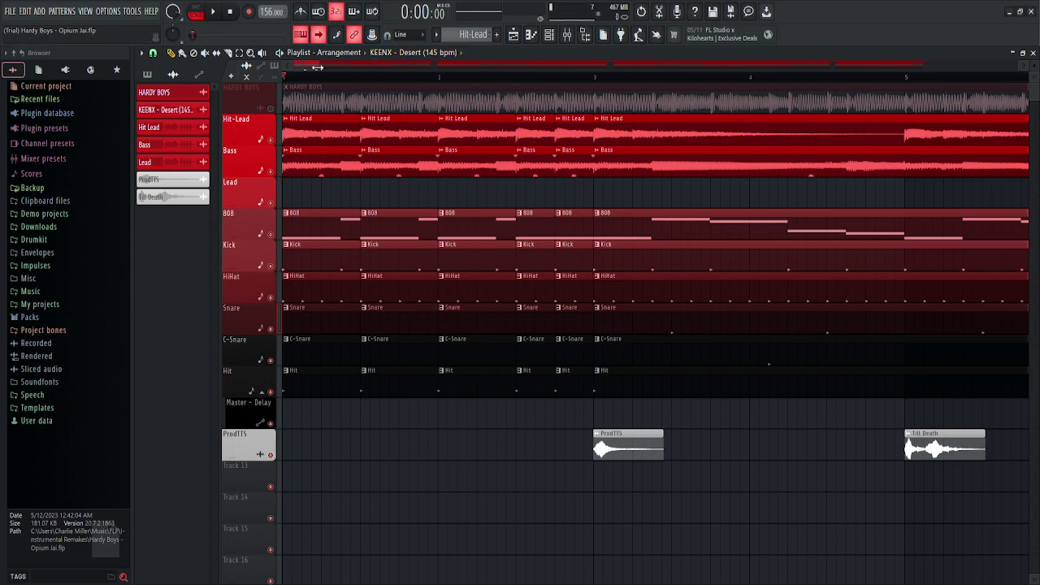
drag(319, 65, 1035, 71)
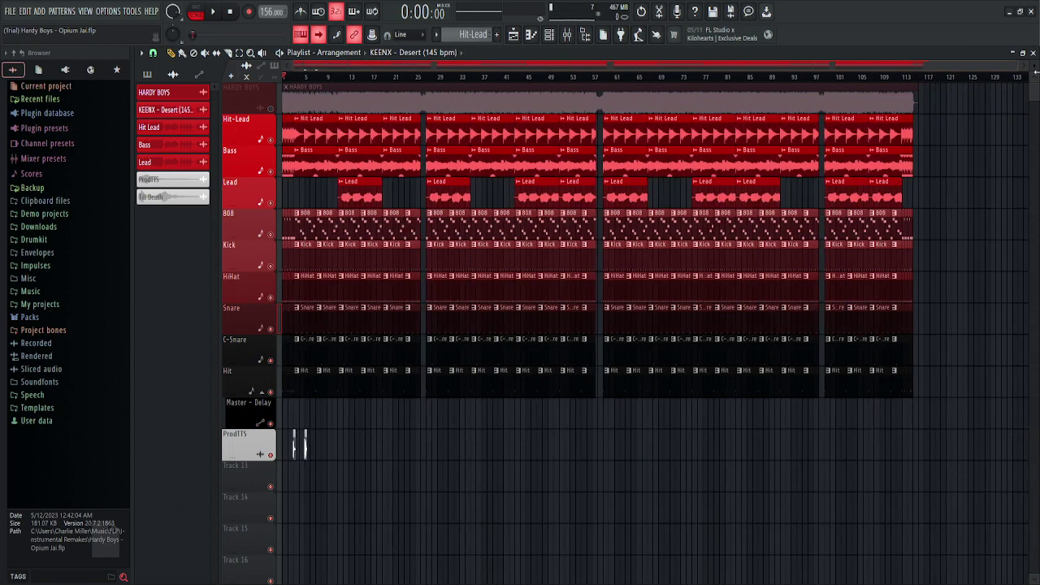
scroll(303, 182, up, 6)
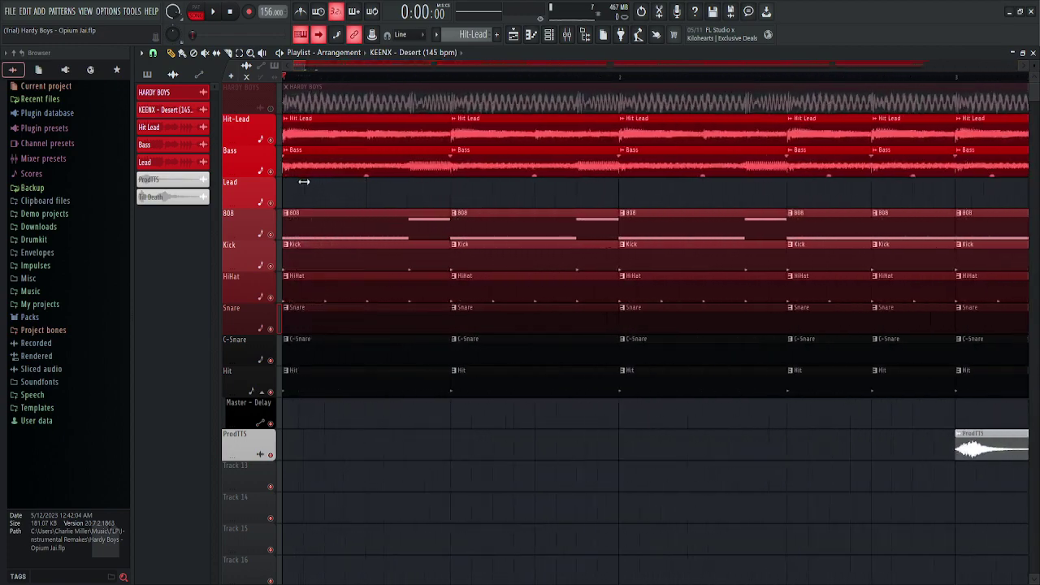
key(space)
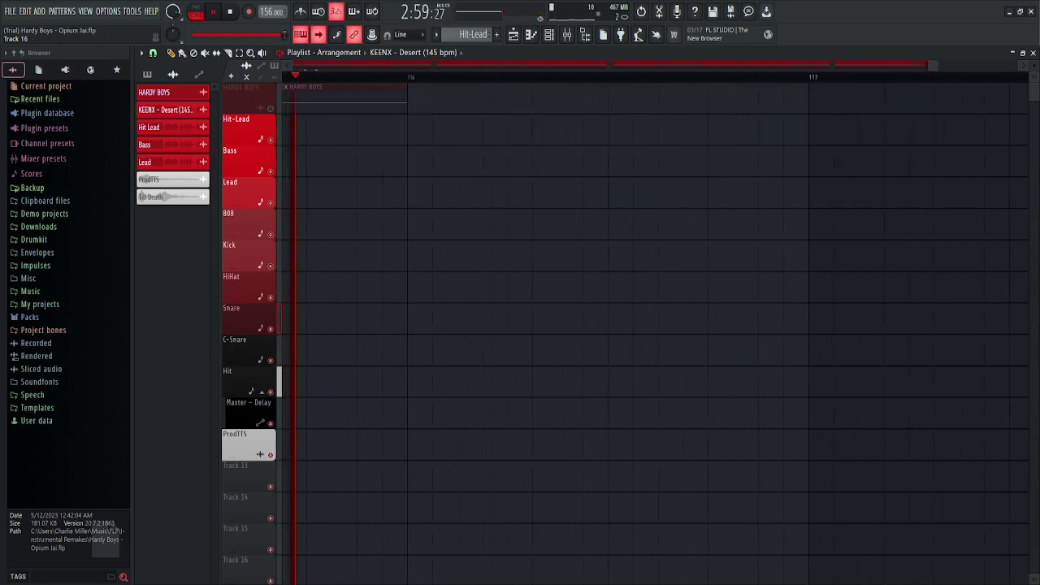
key(space)
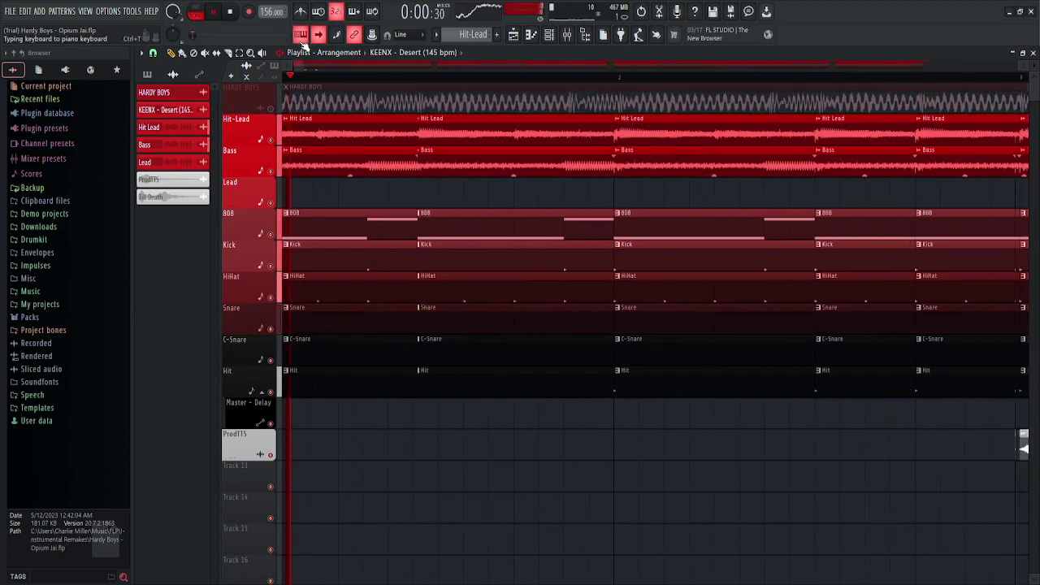
drag(300, 69, 662, 379)
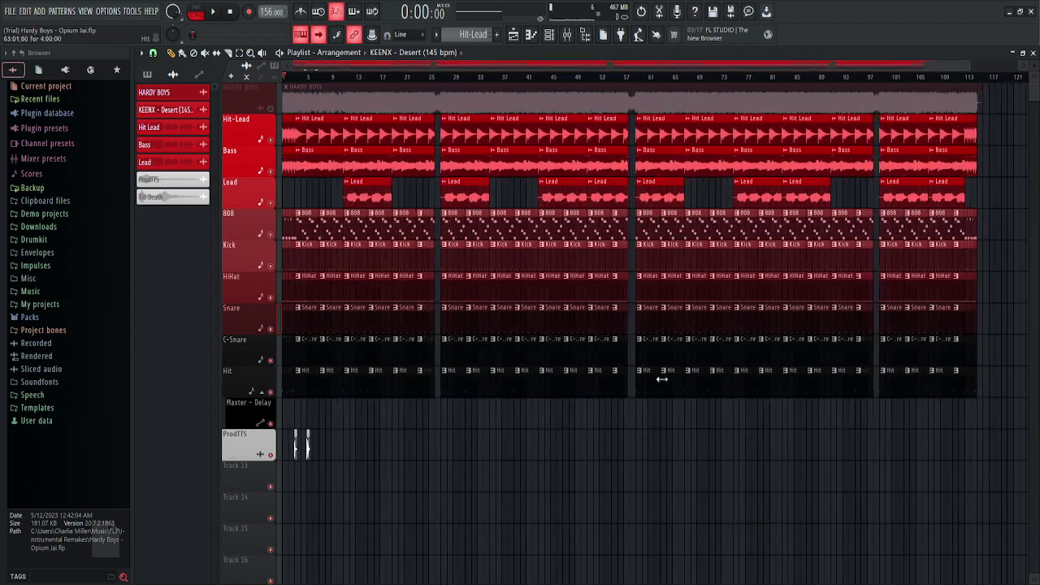